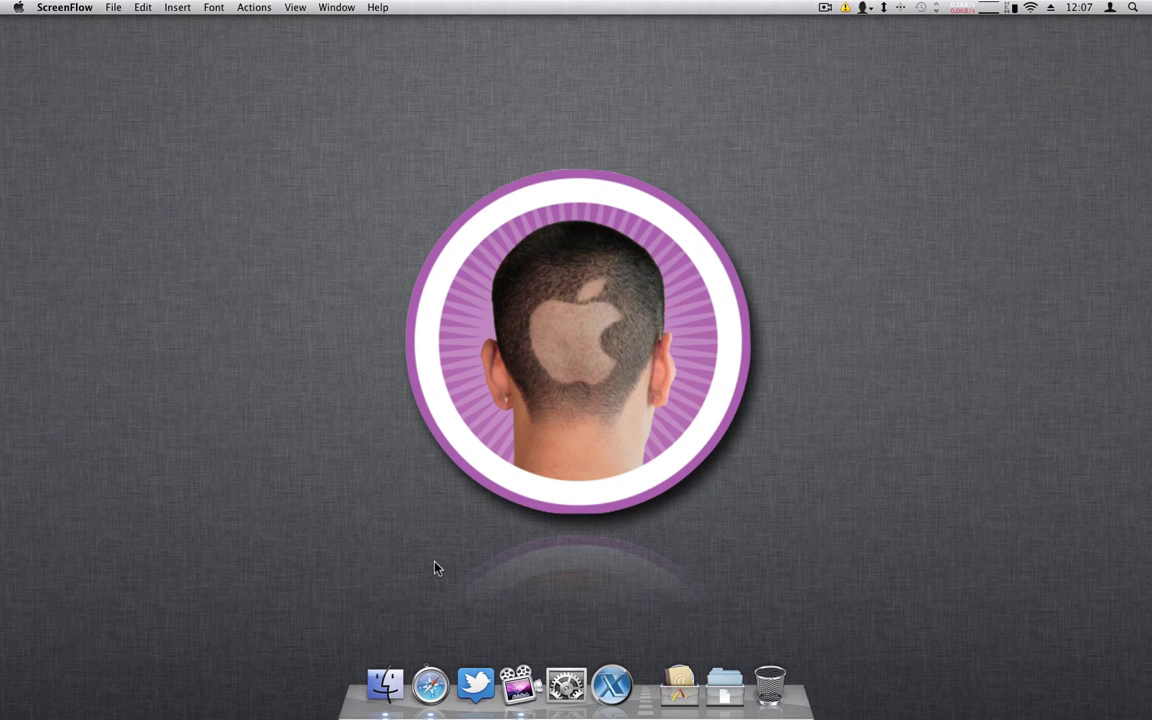
Bring the Titanium Software download page forward in Safari and scroll its OnyX version list.
left_click(430, 684)
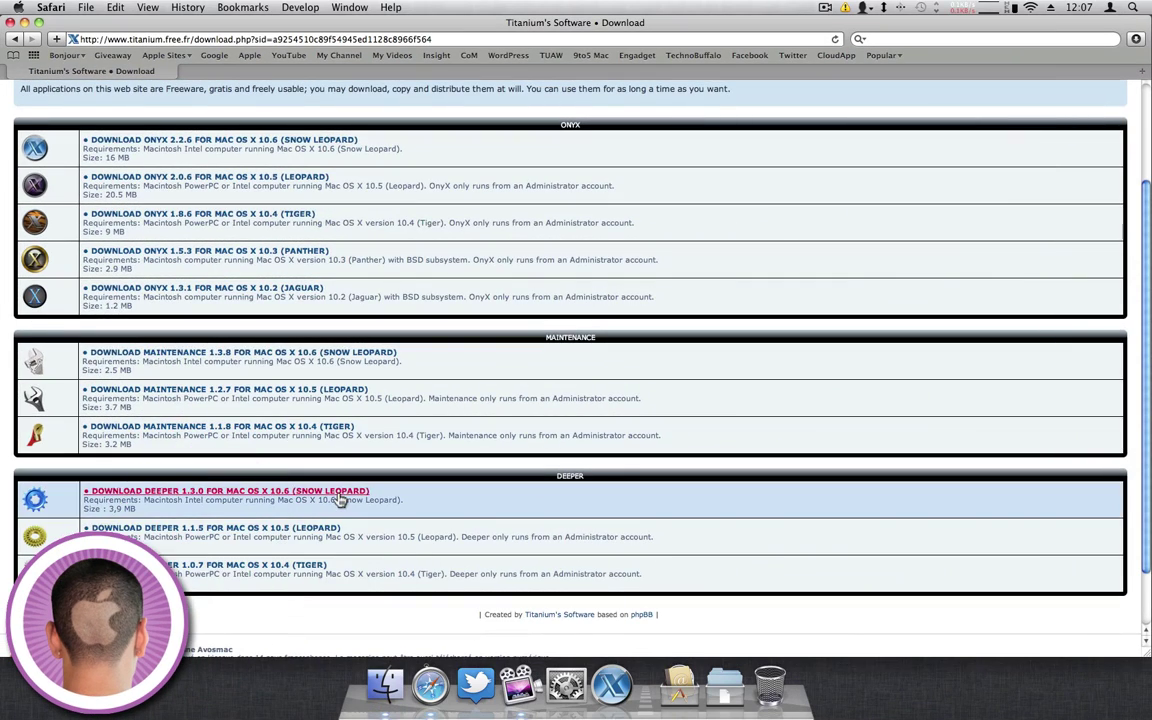
scroll(338, 500, "up", 5)
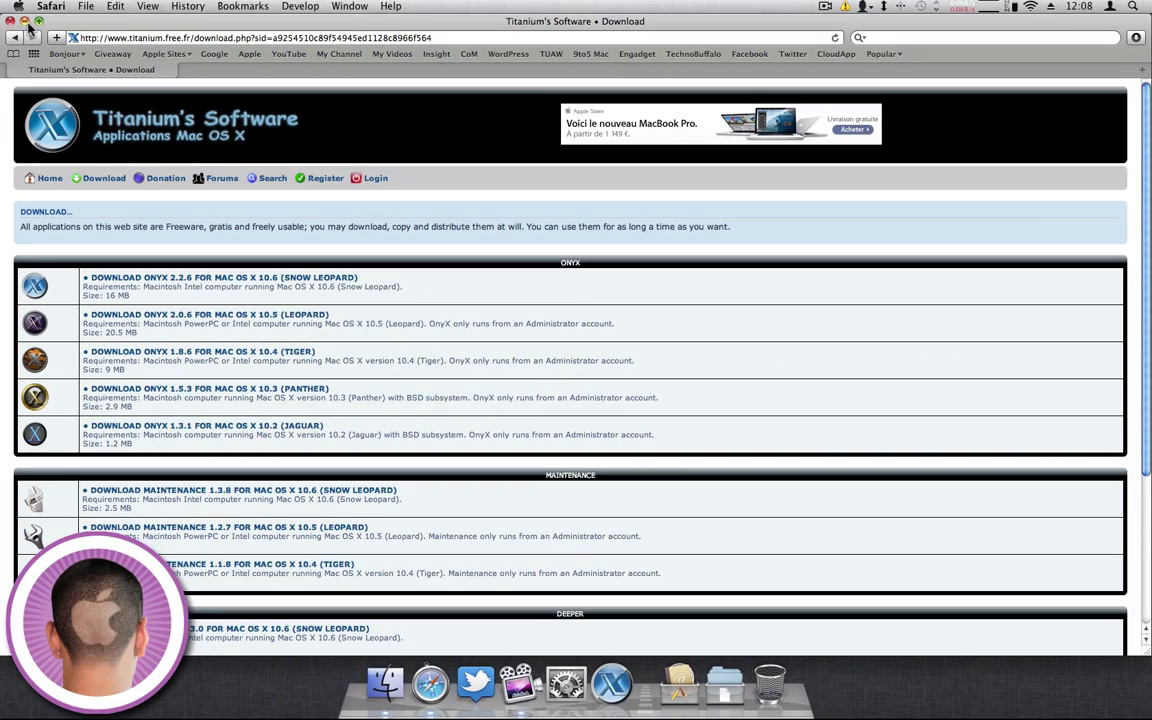
Hide the Safari window and let OnyX run its S.M.A.R.T. disk status check.
left_click(24, 21)
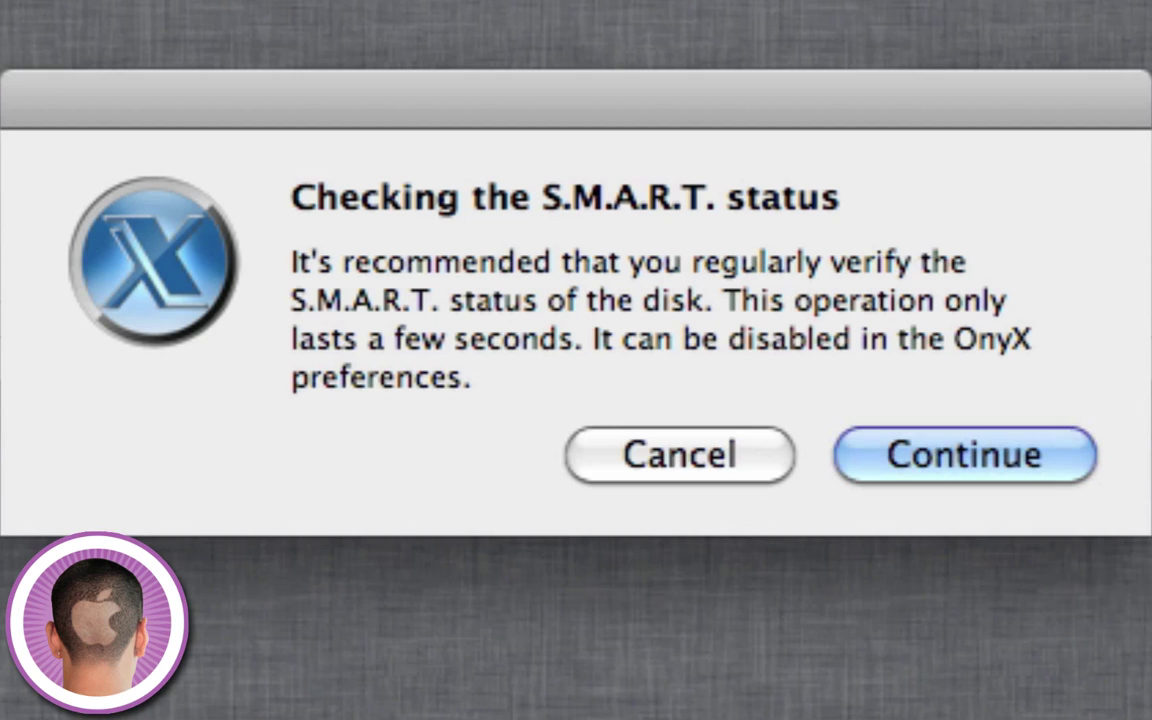
key("Return")
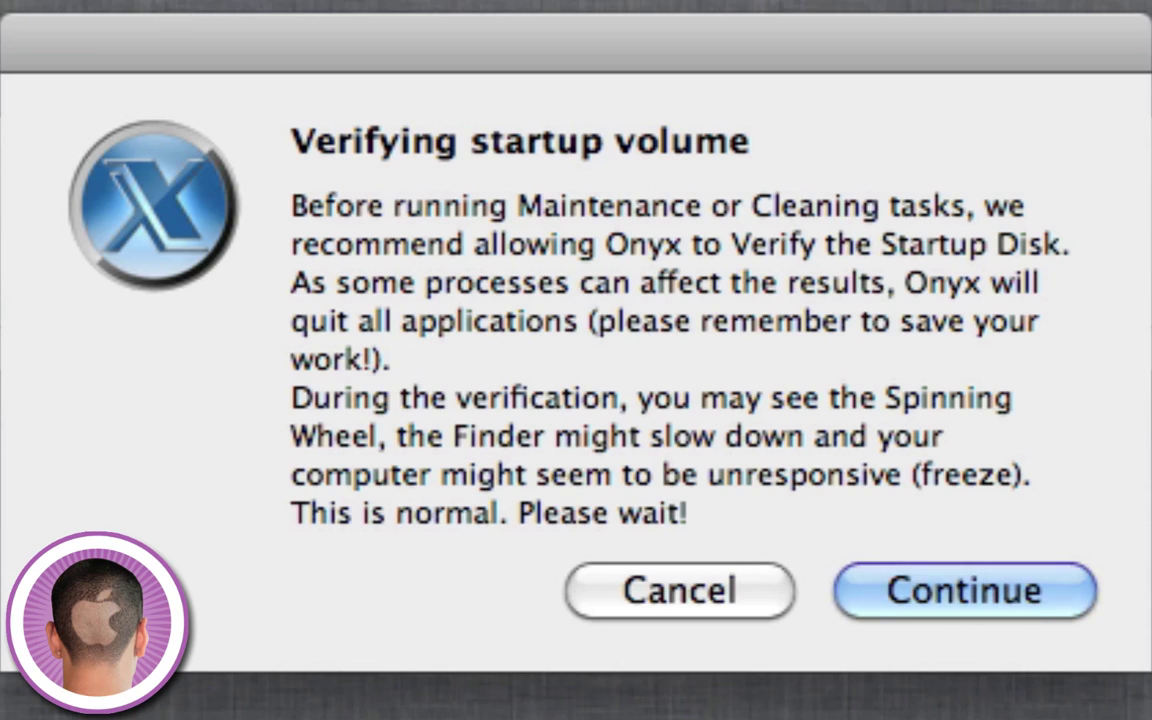
Skip the startup volume verification and authenticate with the administrator password.
left_click(700, 600)
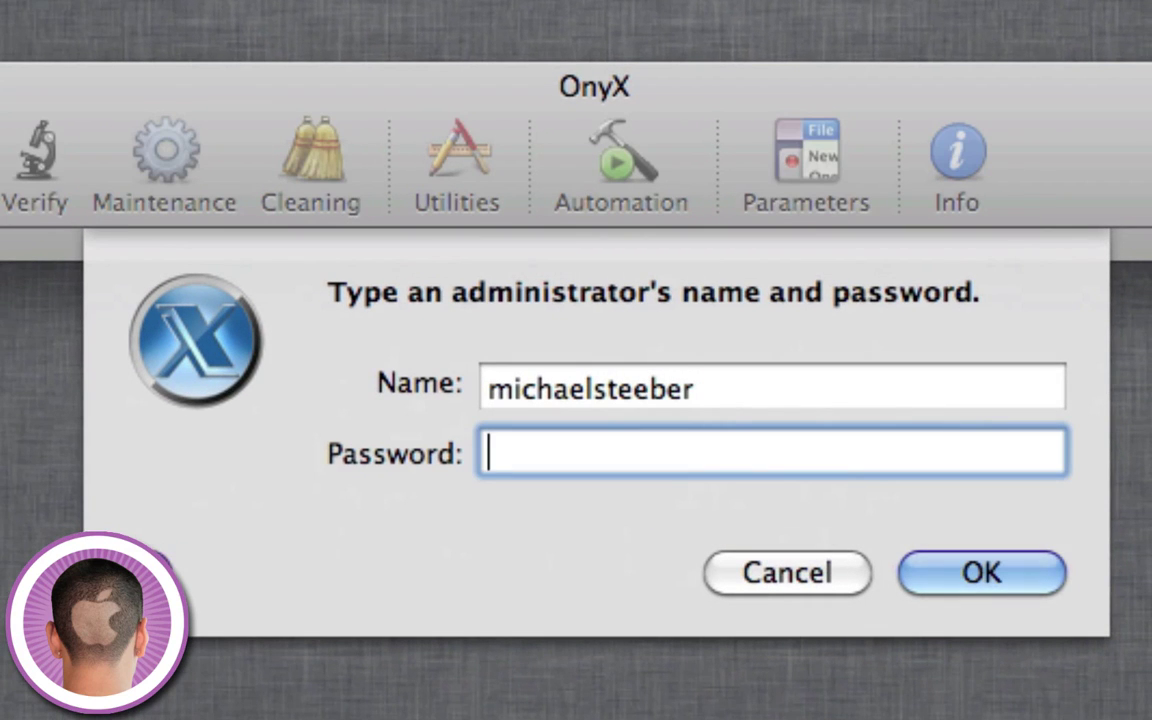
type("•••••••")
key("Return")
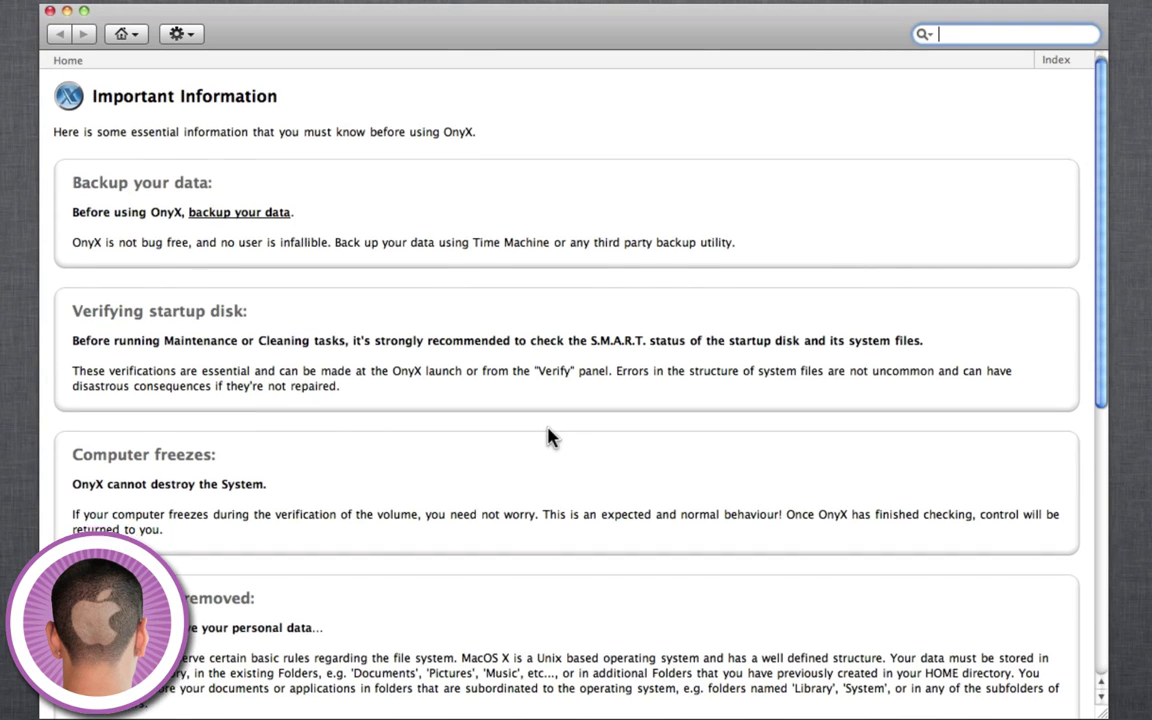
Scroll through the Important Information notes on backups, freezes, updates and uninstalling.
scroll(548, 437, "down", 5)
scroll(548, 437, "up", 5)
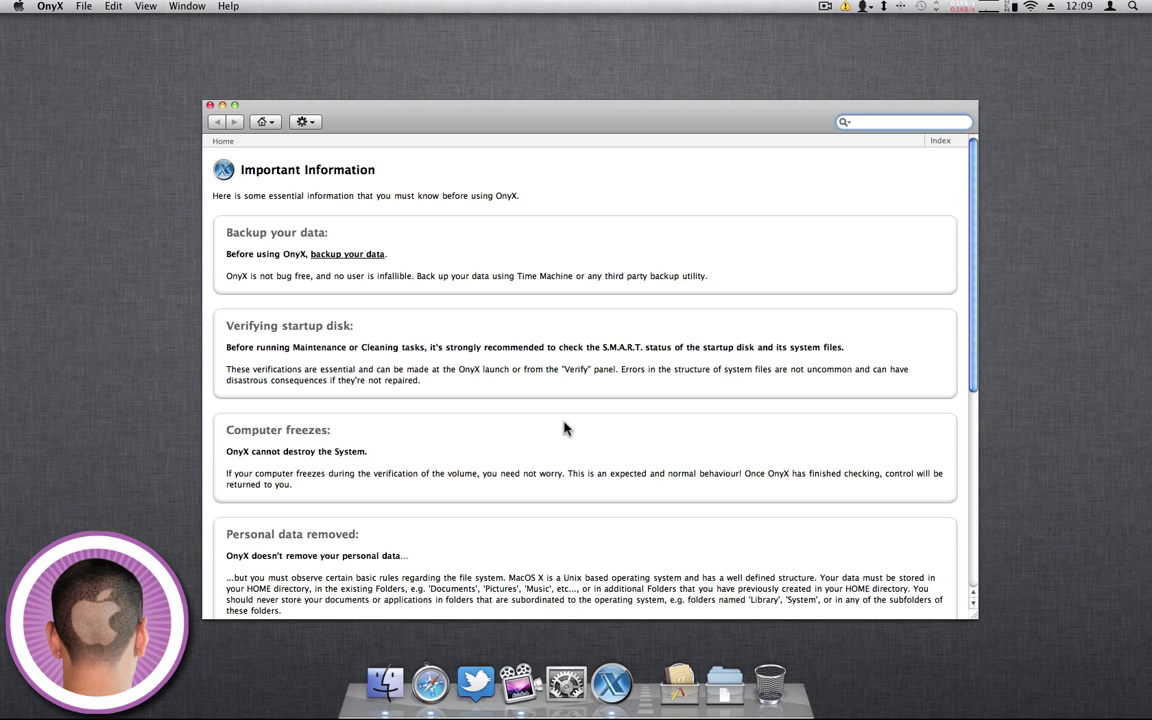
scroll(563, 428, "down", 10)
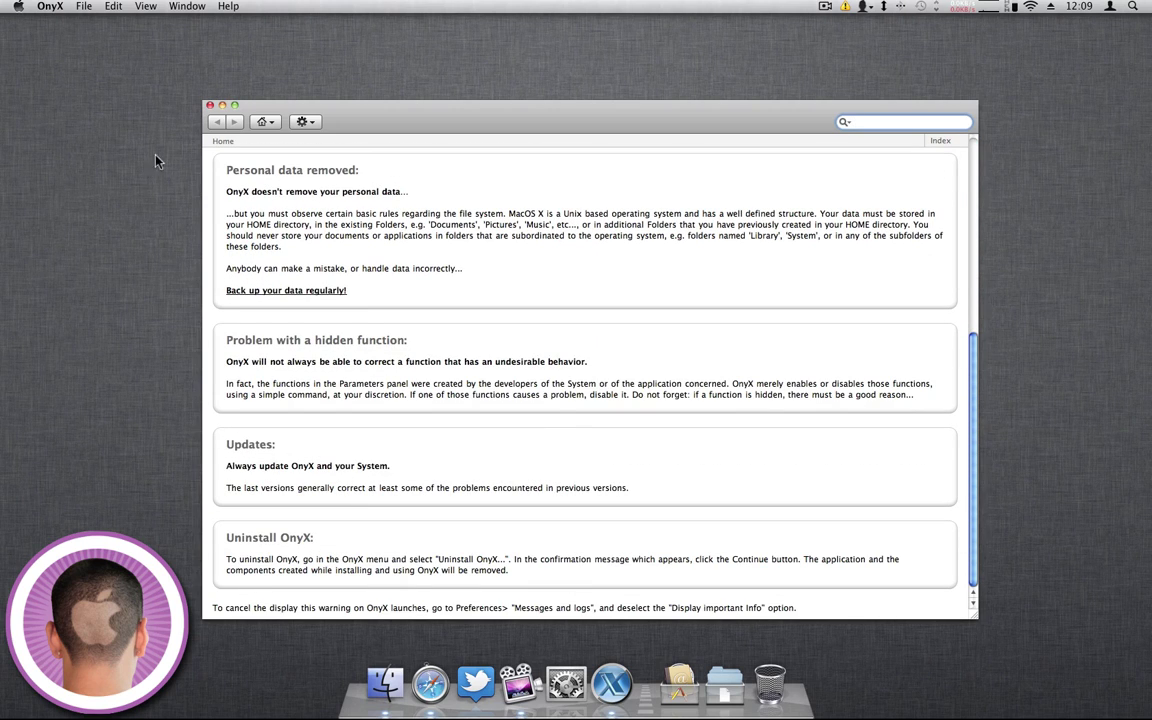
Close the notes, then browse Verify's S.M.A.R.T., Structure of volume and Preferences checks.
left_click(209, 105)
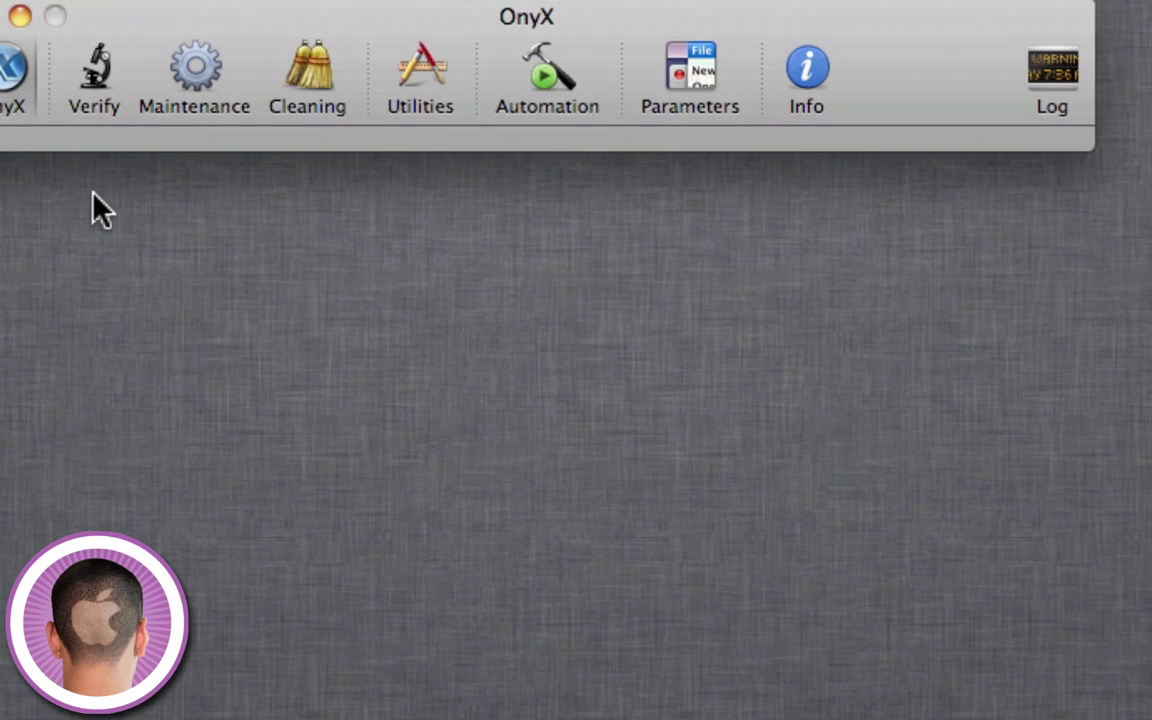
left_click_drag(134, 13, 181, 14)
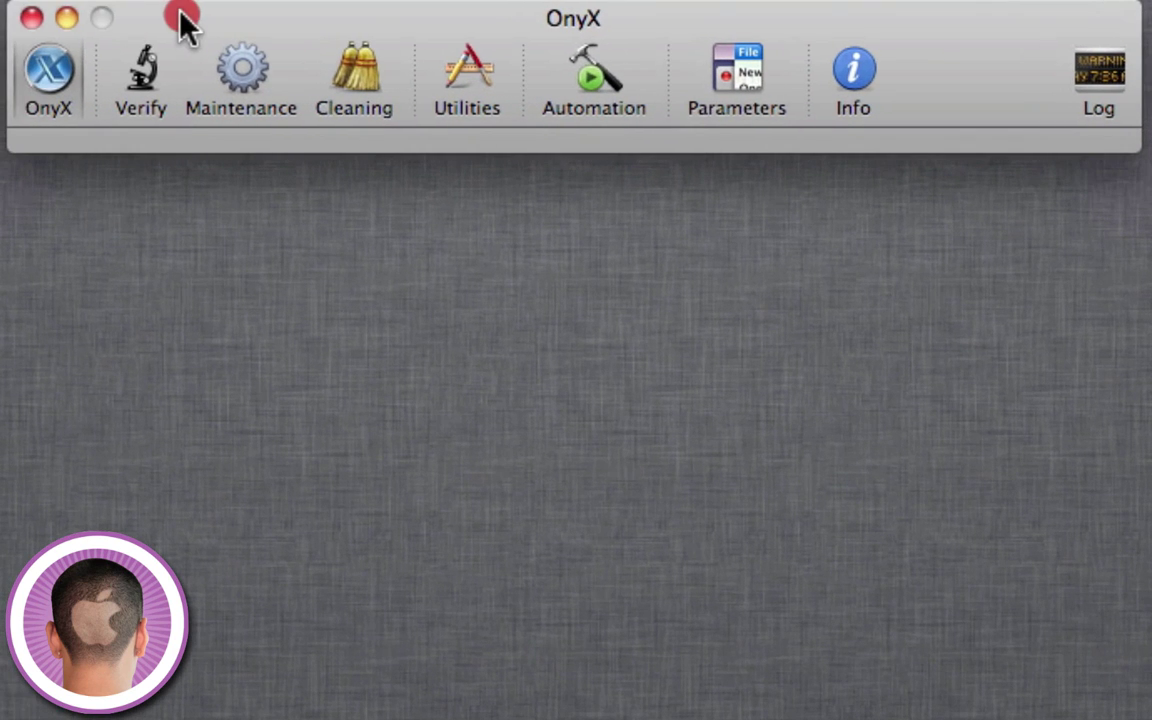
left_click(146, 85)
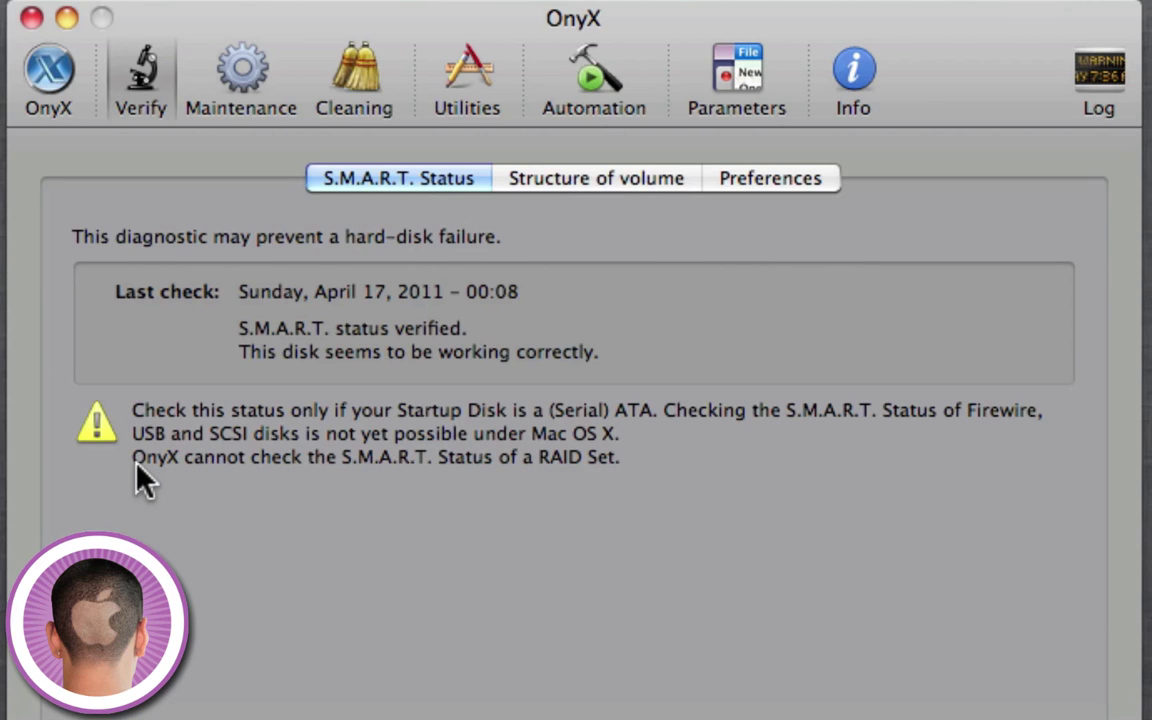
left_click(597, 180)
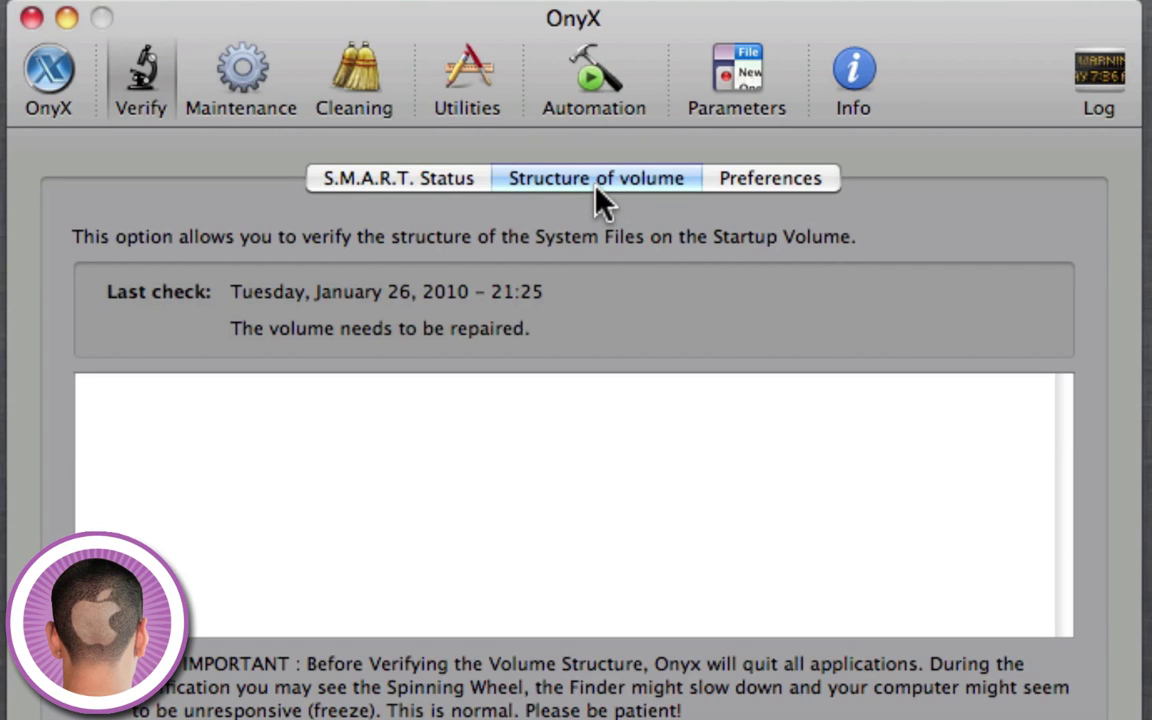
left_click(750, 180)
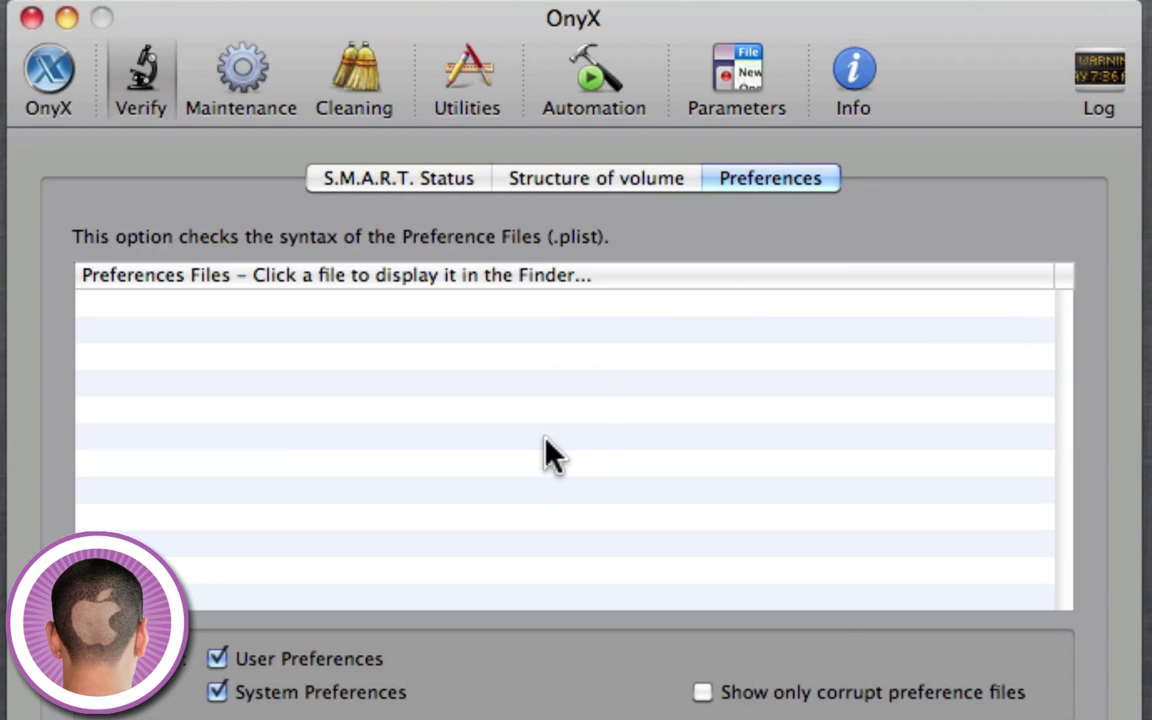
left_click(241, 105)
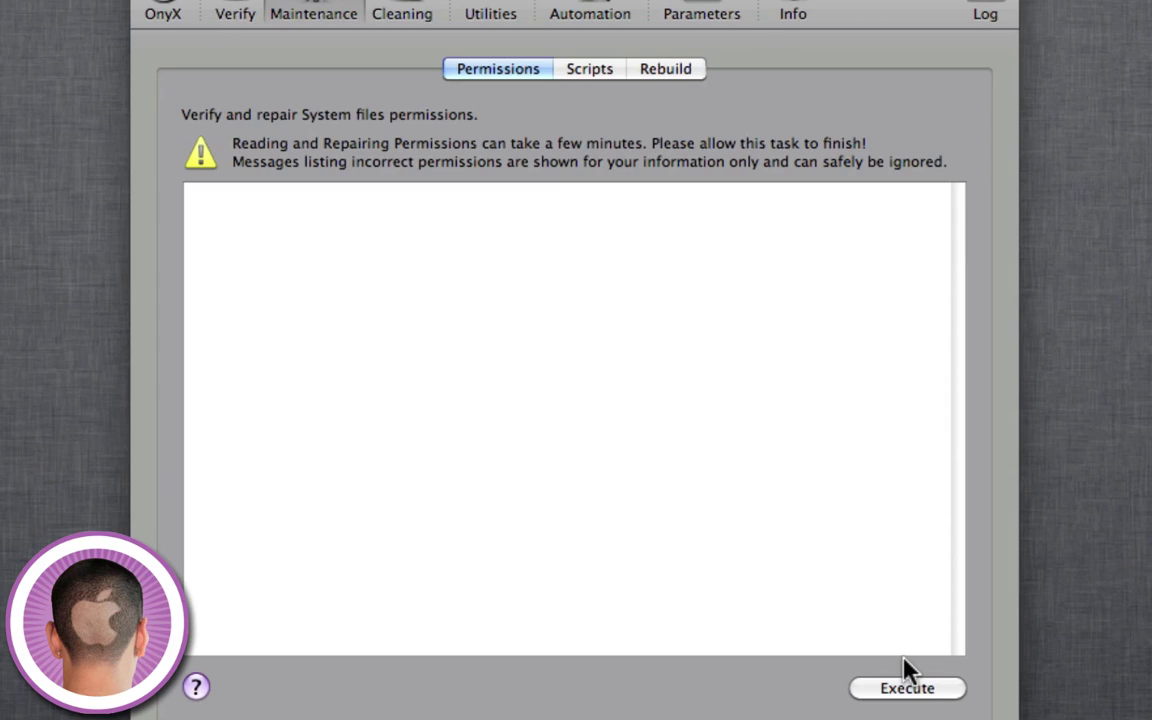
View Maintenance's Scripts and Rebuild options, then move on to the Cleaning panel's System tab.
left_click(610, 72)
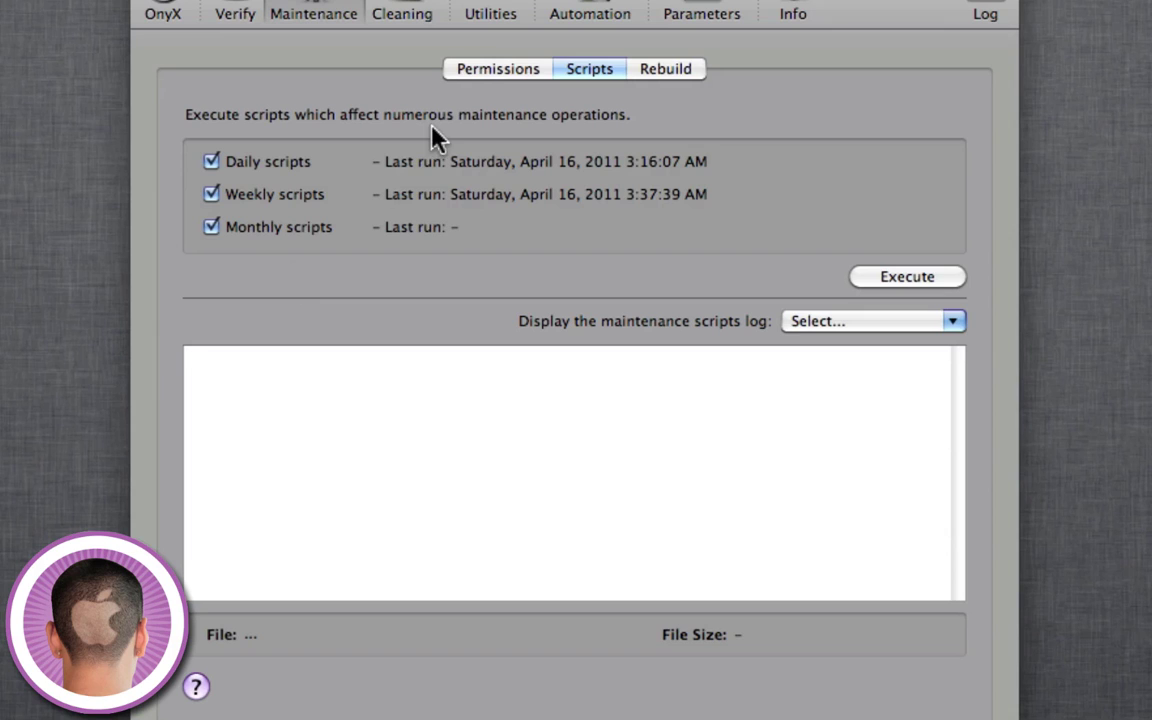
left_click(680, 64)
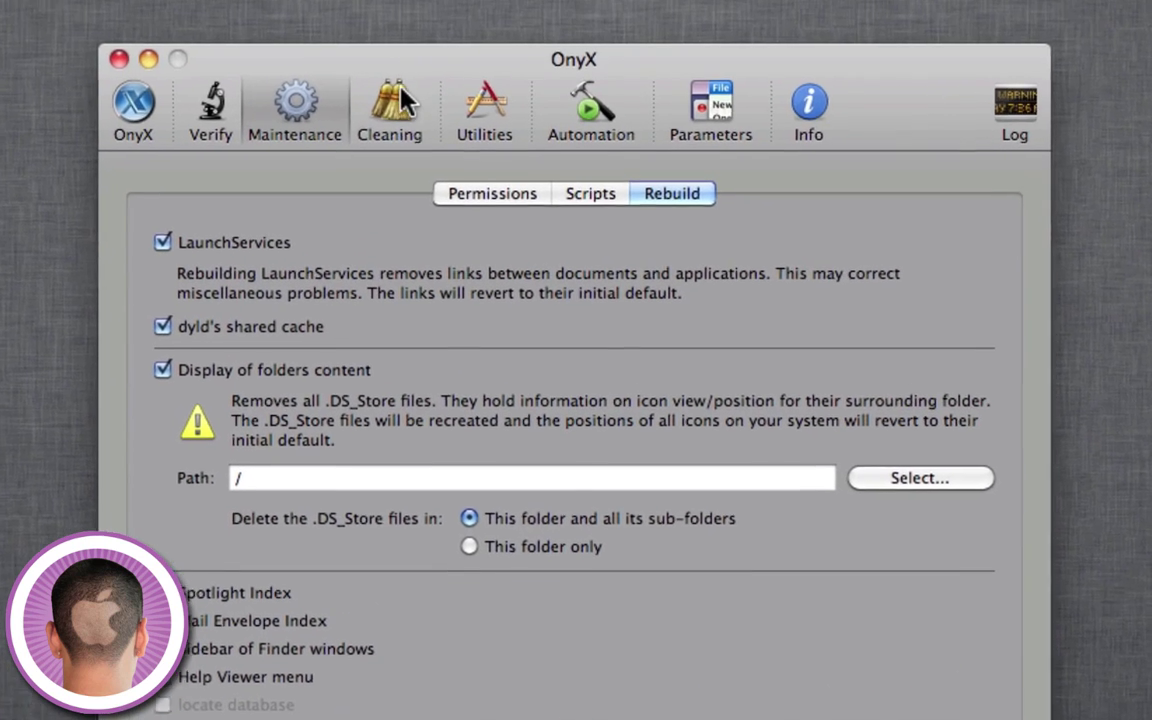
left_click(393, 116)
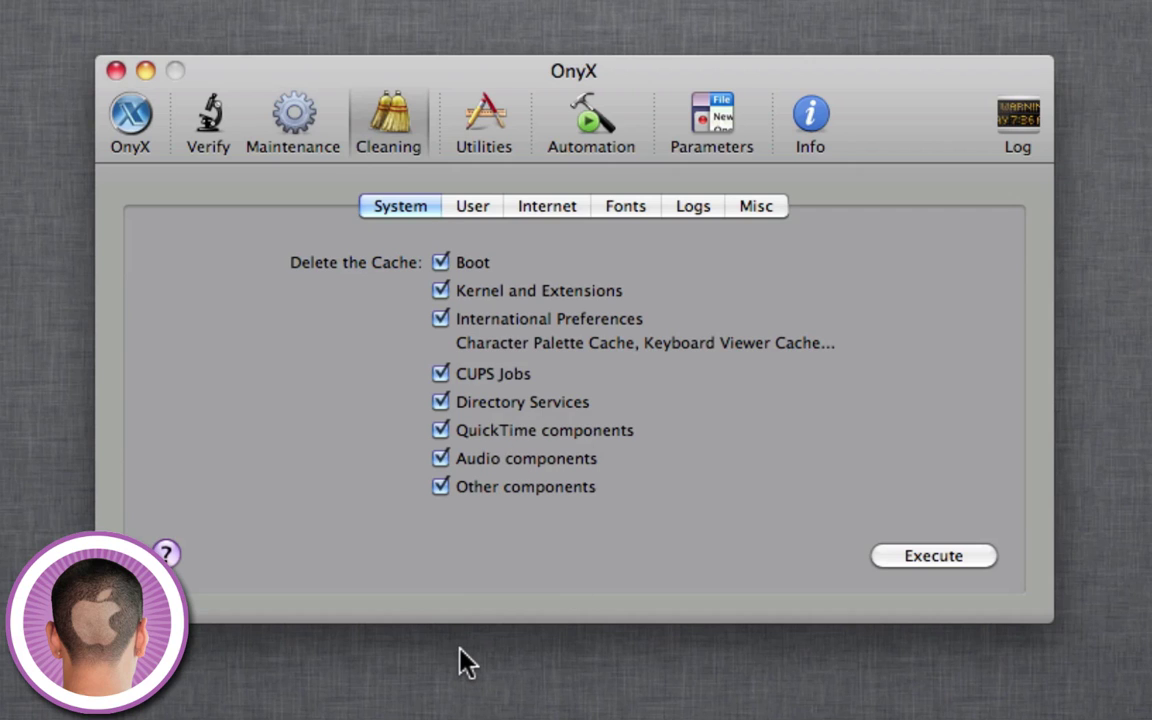
Browse the User, Internet, Fonts, Logs and Misc cleaning tabs.
left_click(479, 207)
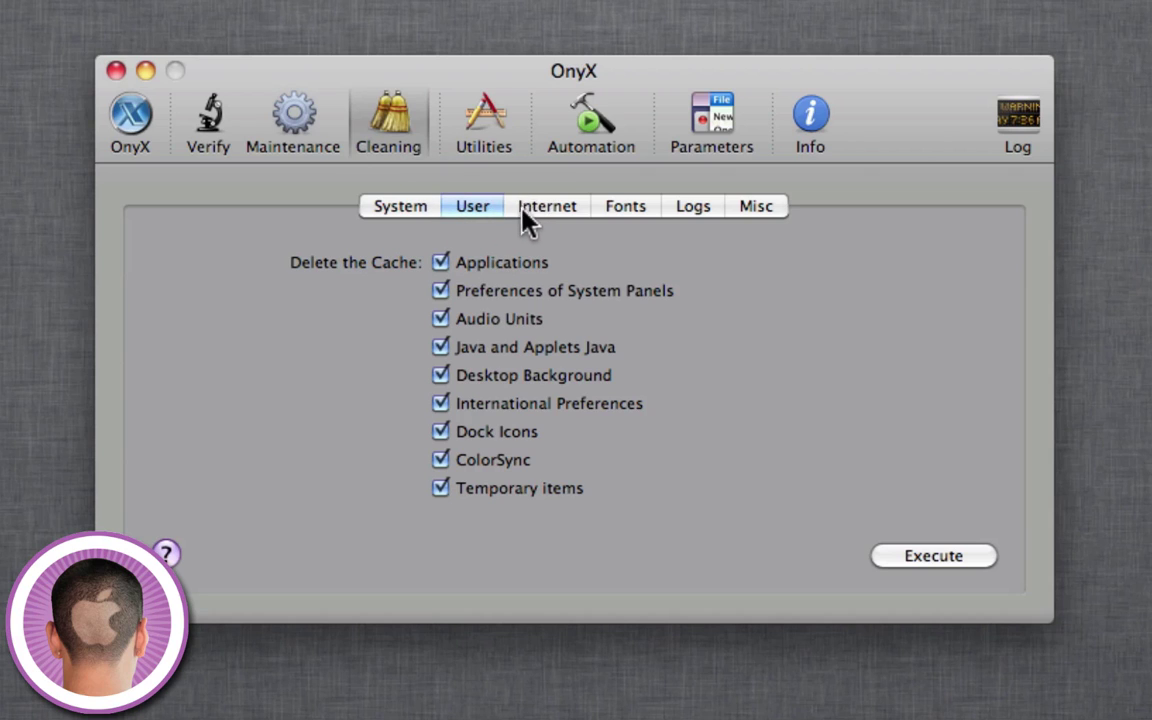
left_click(553, 208)
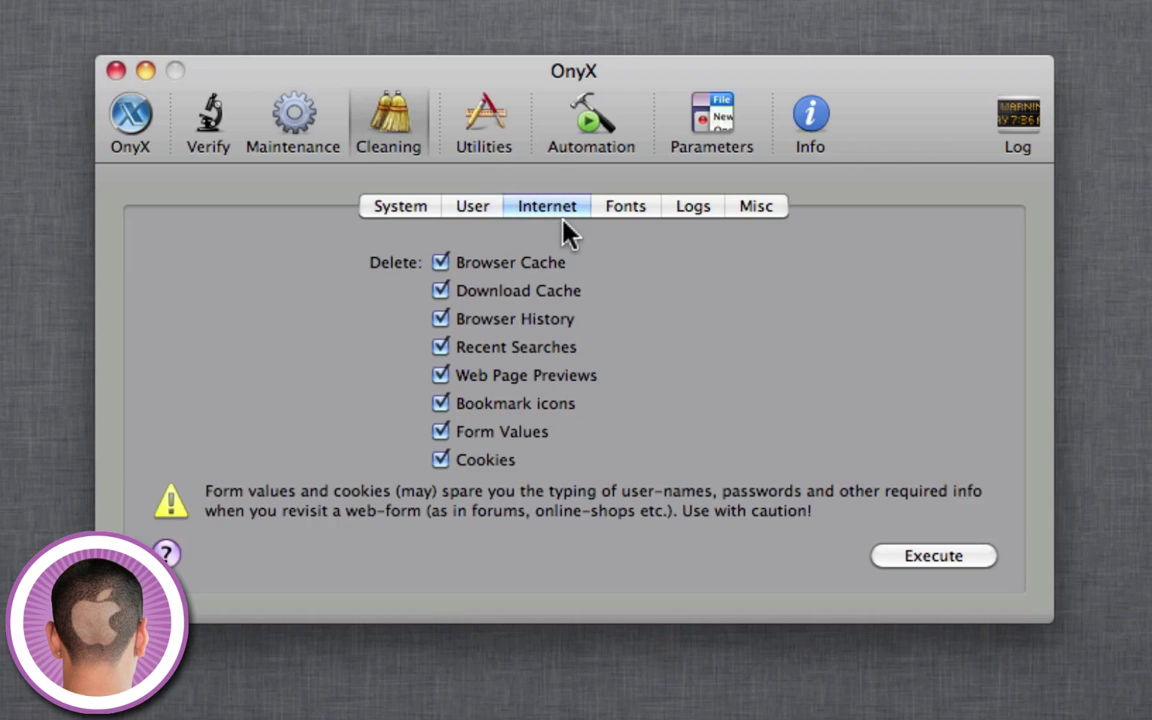
left_click(622, 214)
left_click(705, 209)
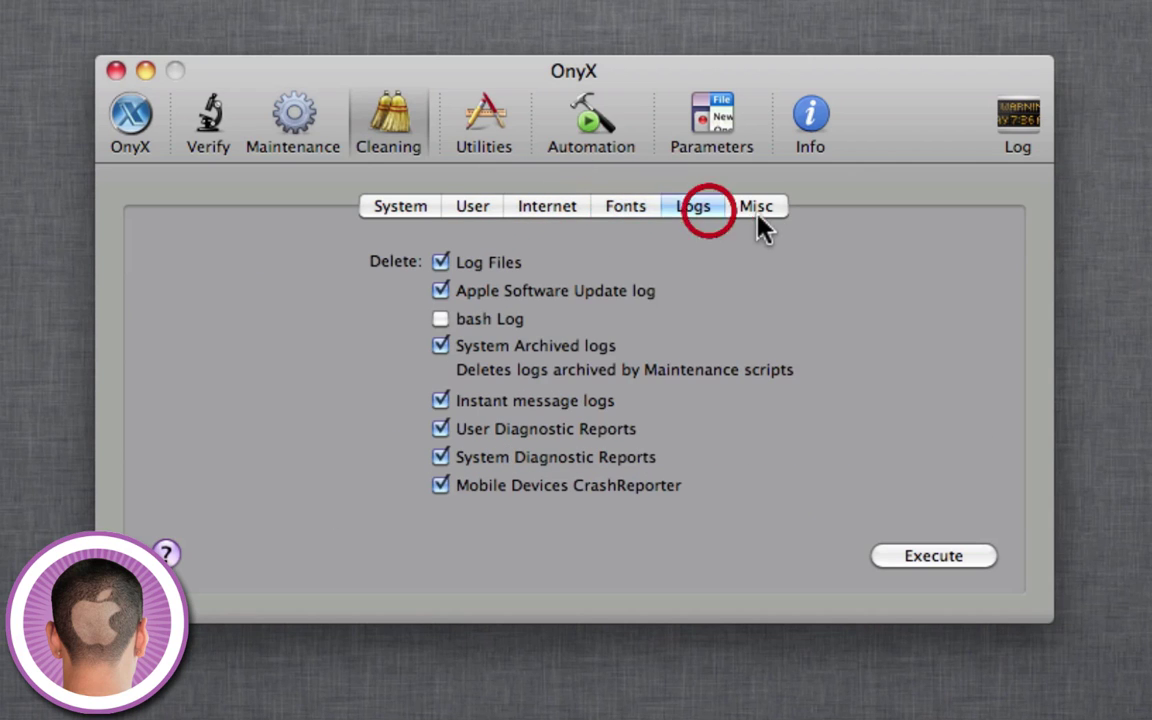
left_click(766, 206)
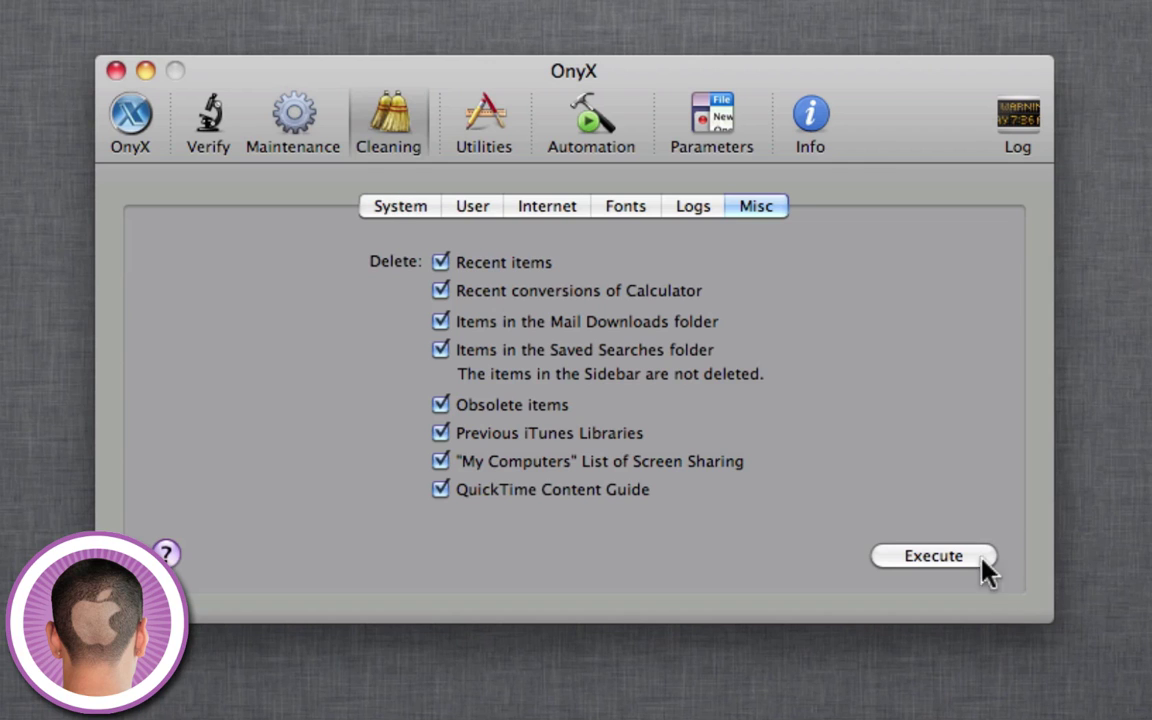
Cancel the Force-Quit warning from Execute without cleaning, and switch to the Utilities panel.
left_click(948, 556)
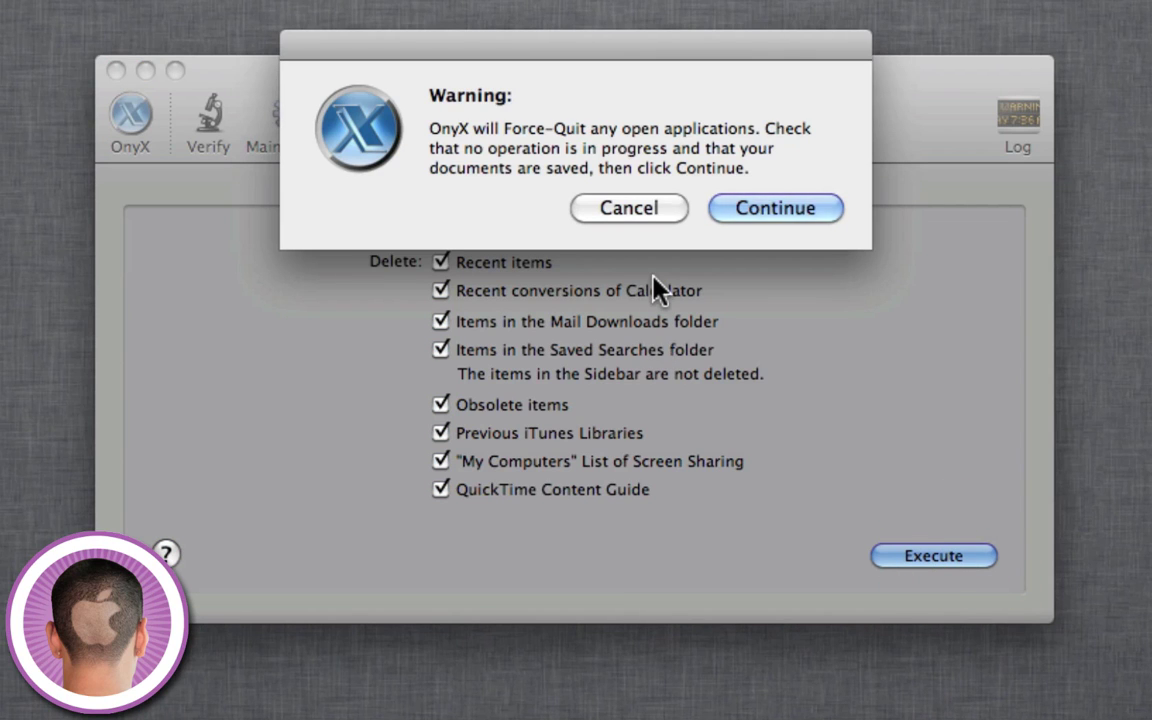
left_click(660, 215)
left_click(485, 148)
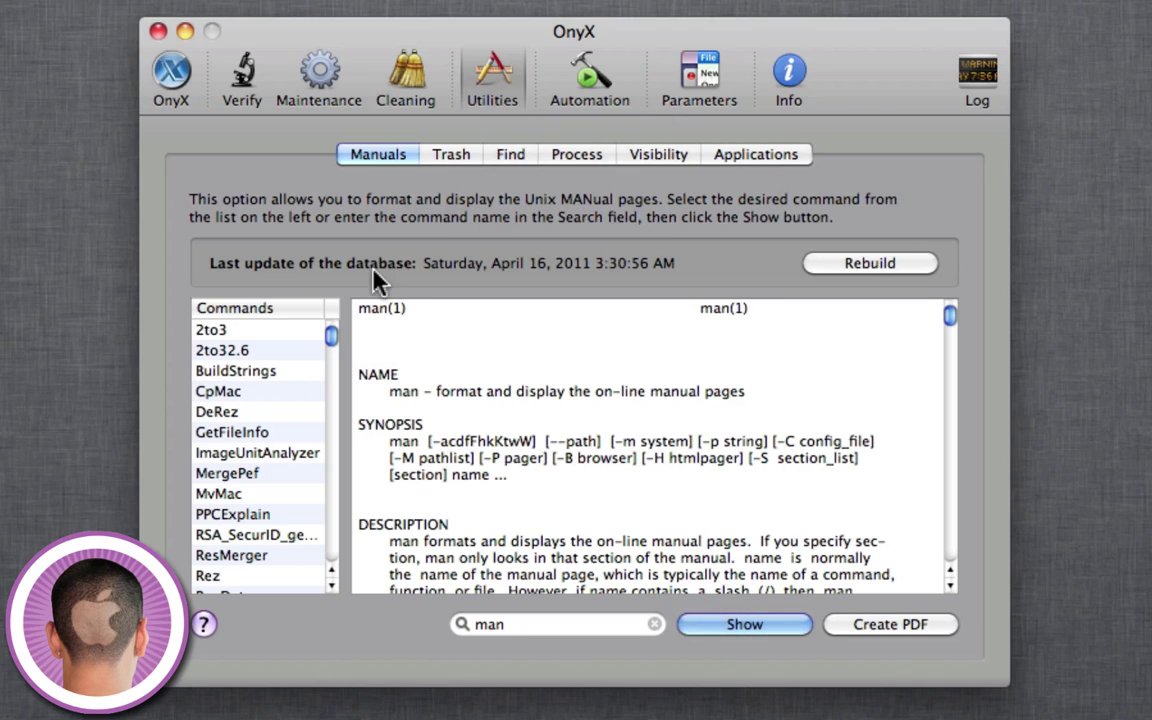
Browse the Utilities Trash, Find and Manuals tabs, then bring up the Automation panel.
left_click(463, 152)
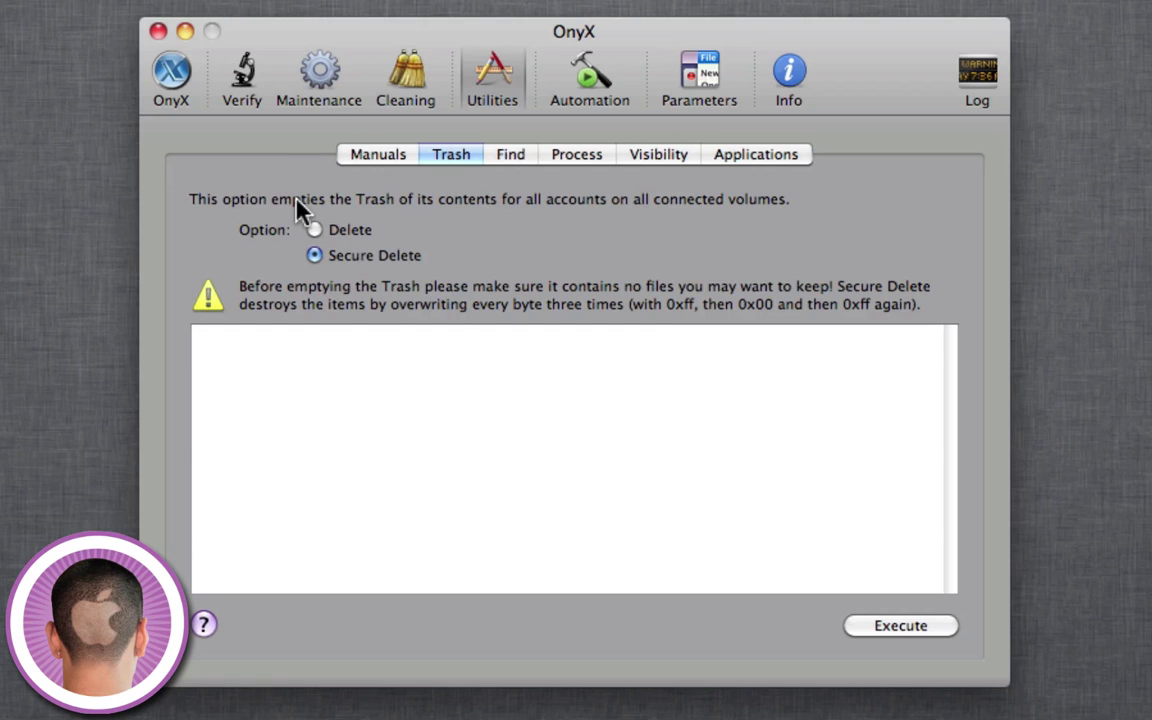
left_click(512, 155)
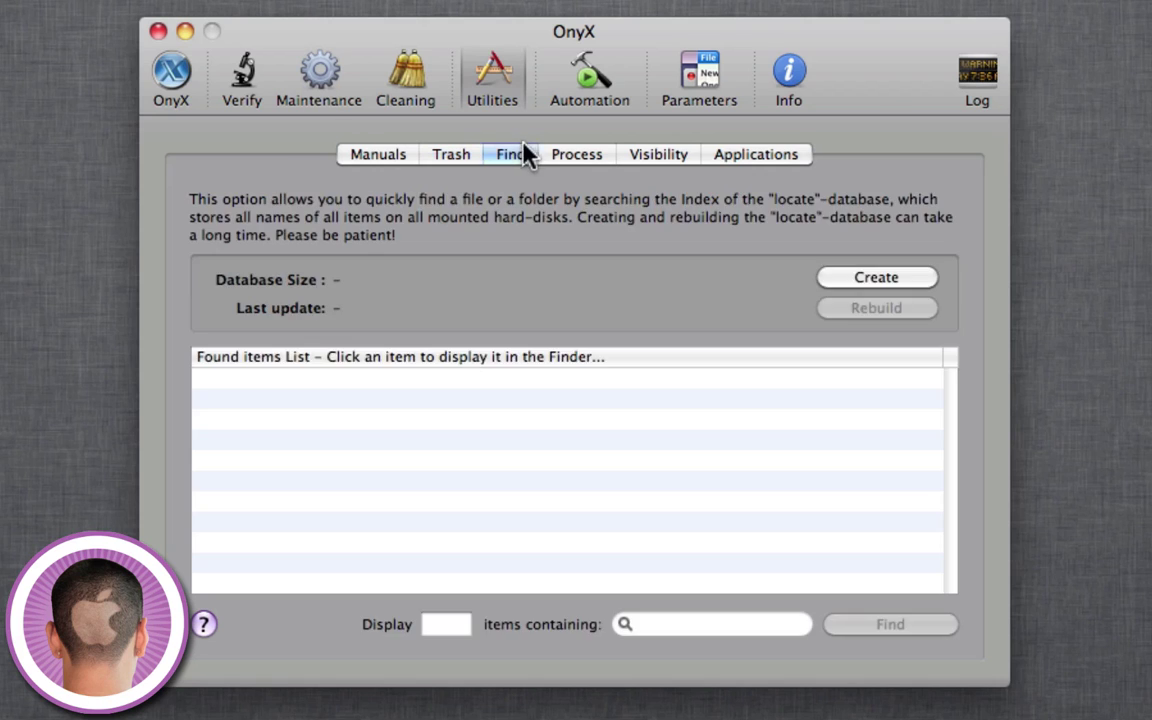
left_click(385, 155)
left_click(591, 90)
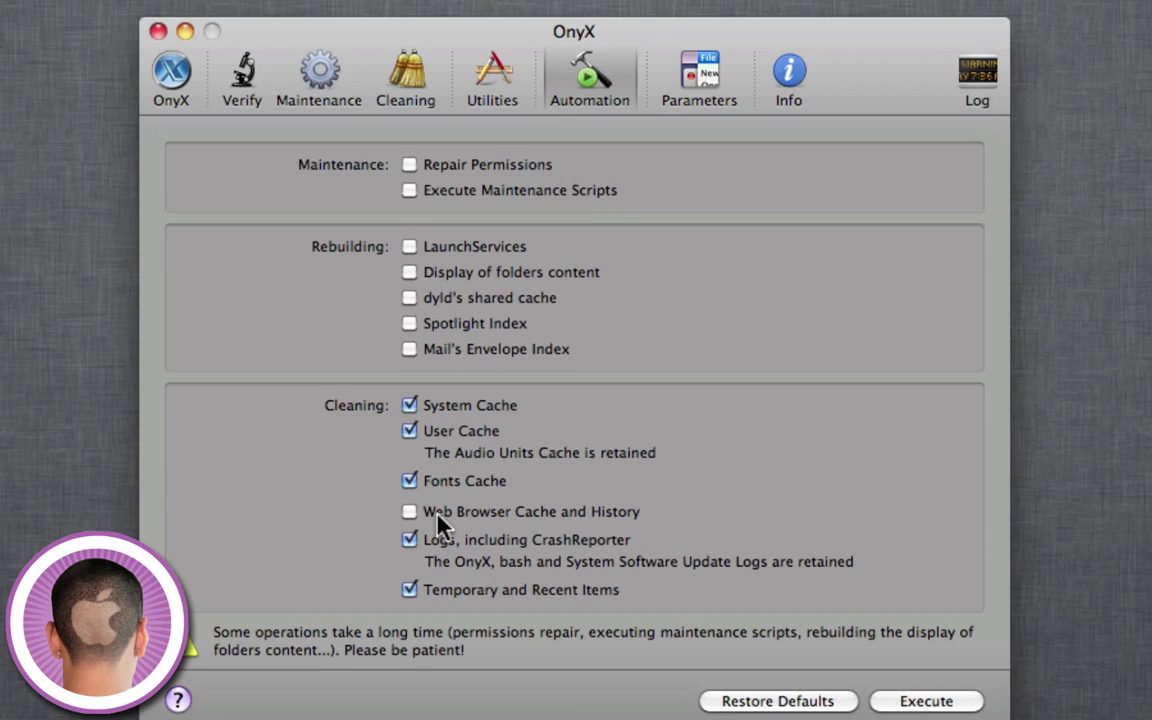
Tick Web Browser Cache, Repair Permissions, Maintenance Scripts and the Mail Envelope Index rebuild.
left_click(410, 512)
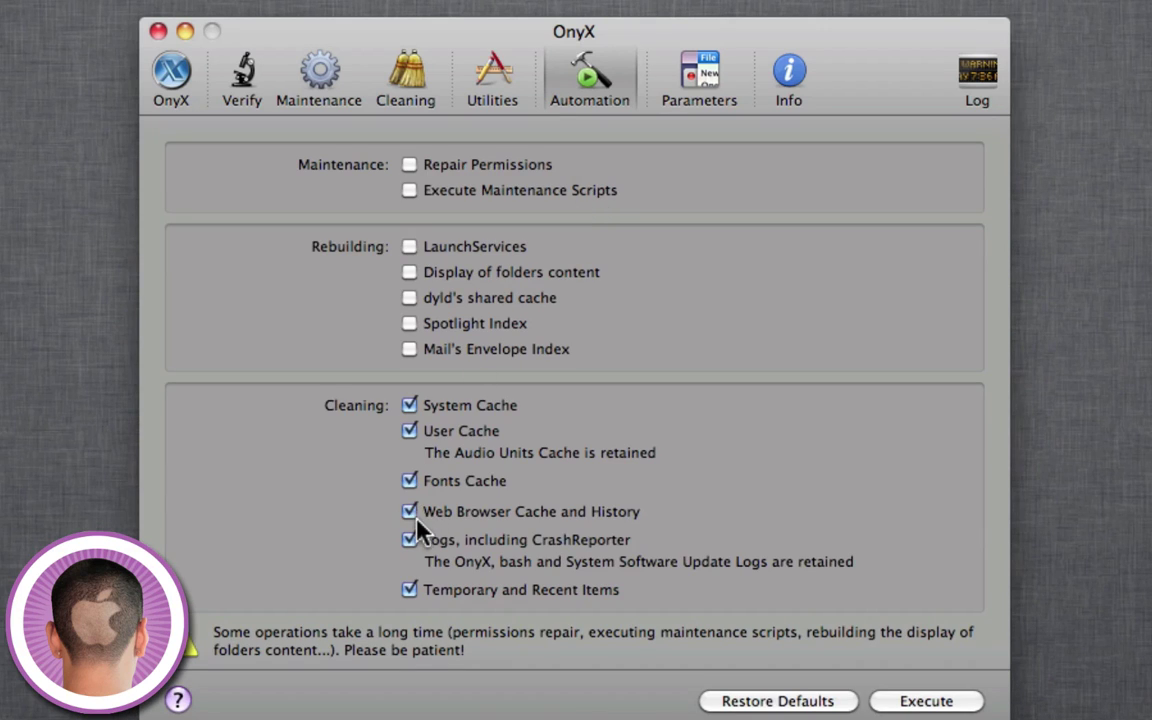
left_click(411, 165)
left_click(410, 190)
left_click(409, 350)
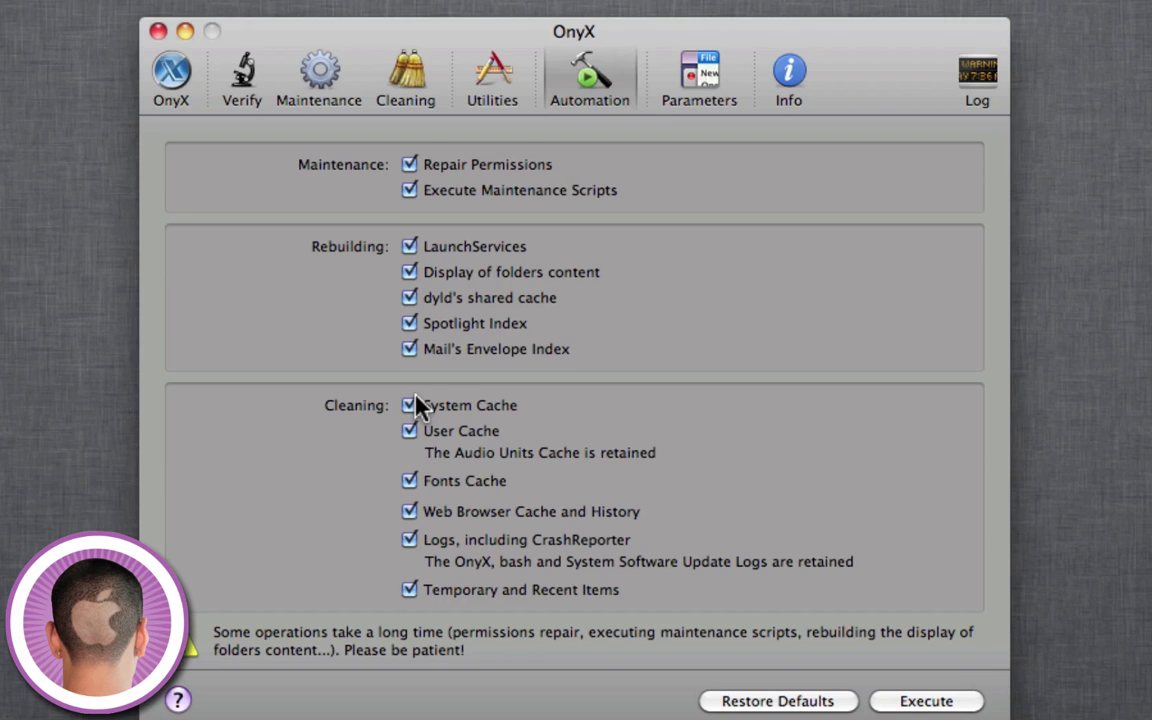
left_click(452, 158)
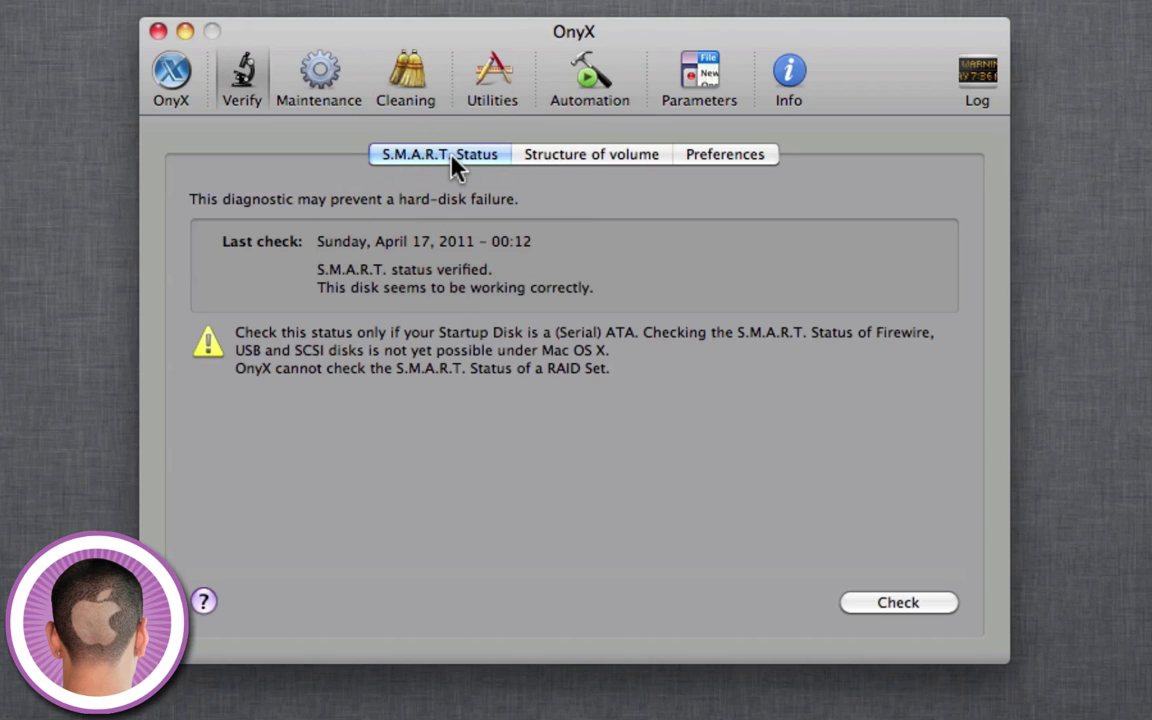